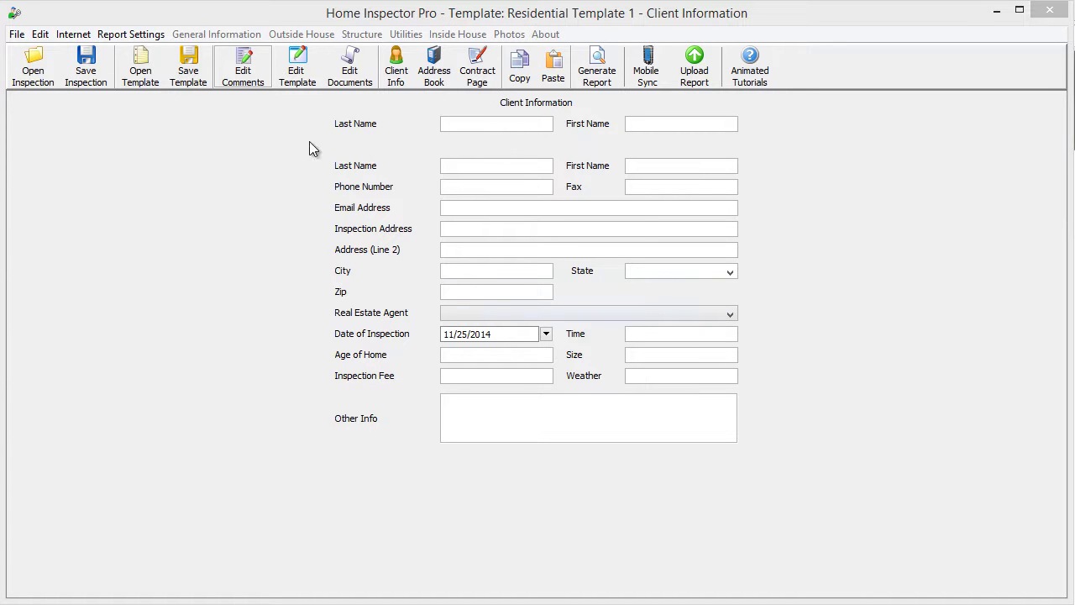
Open the Glossary page of Residential Template 1 from the Report Settings menu.
{"action": "left_click", "coordinate": [139, 37]}
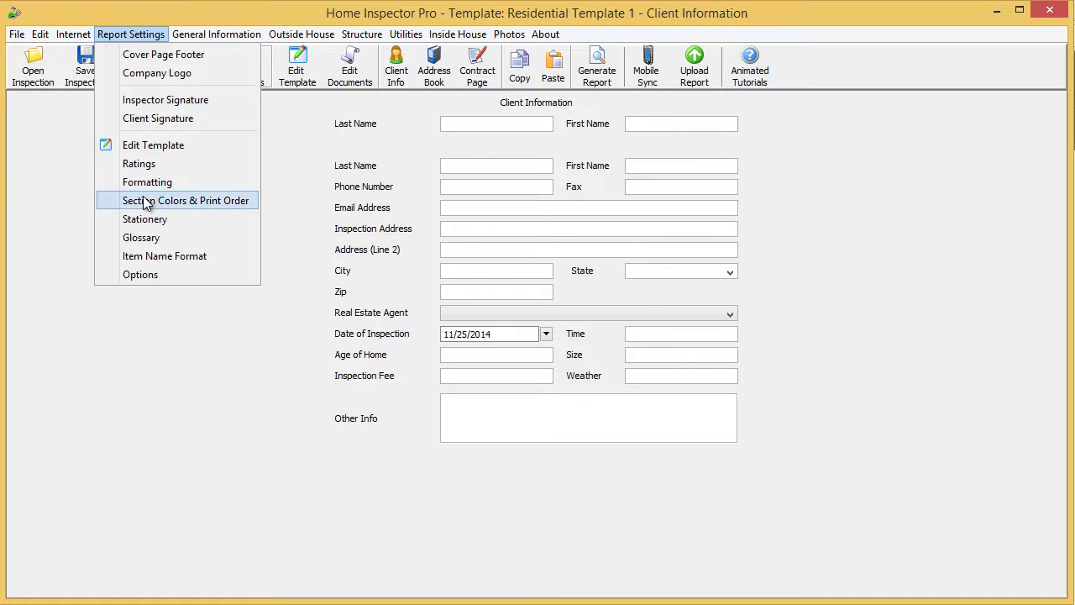
{"action": "left_click", "coordinate": [144, 240]}
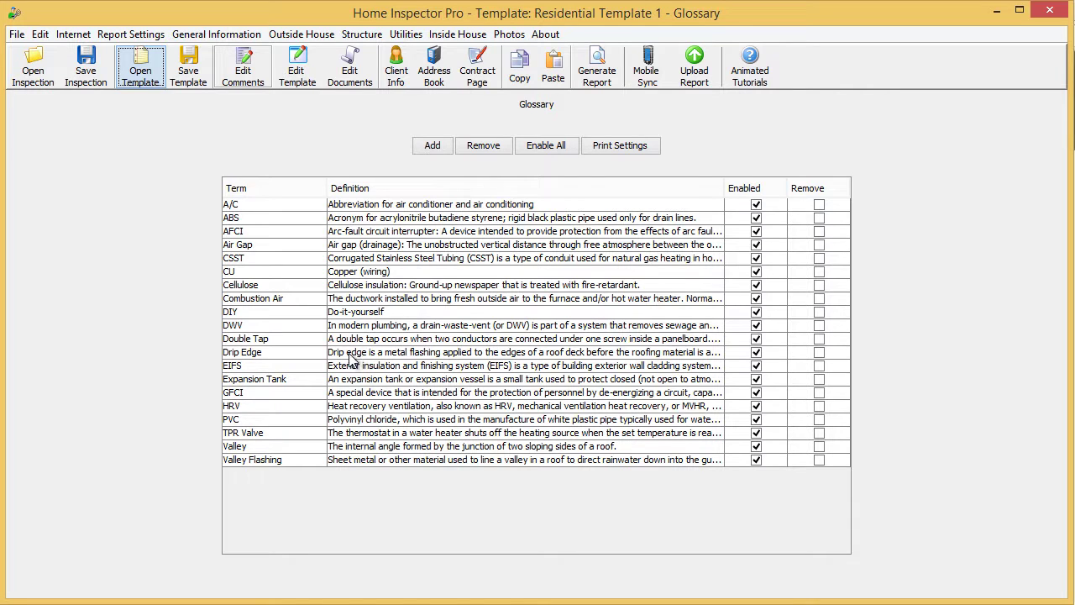
{"action": "left_click", "coordinate": [432, 144]}
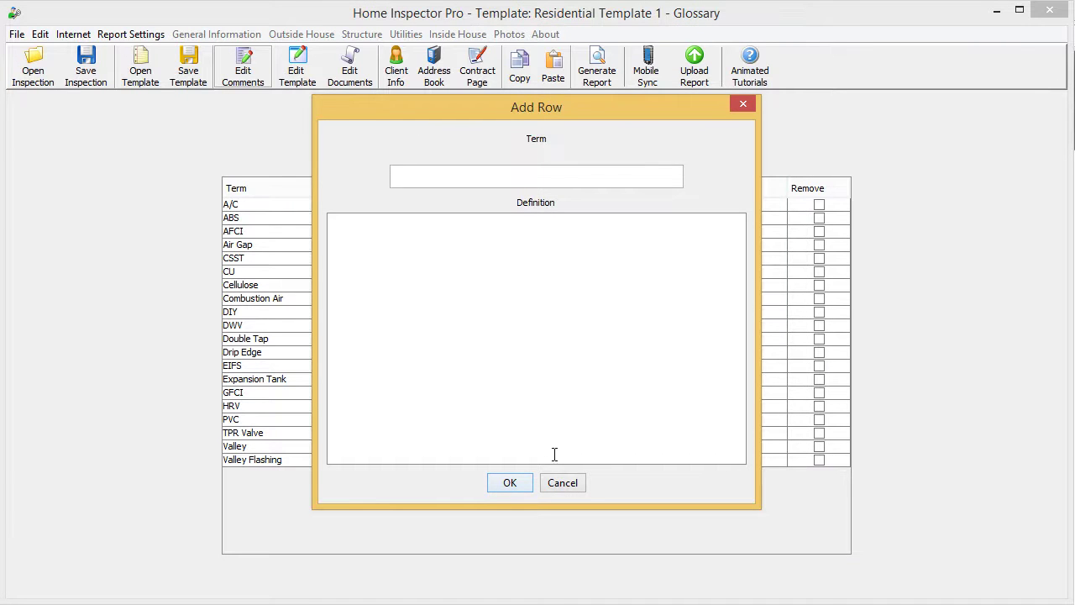
{"action": "left_click", "coordinate": [556, 484]}
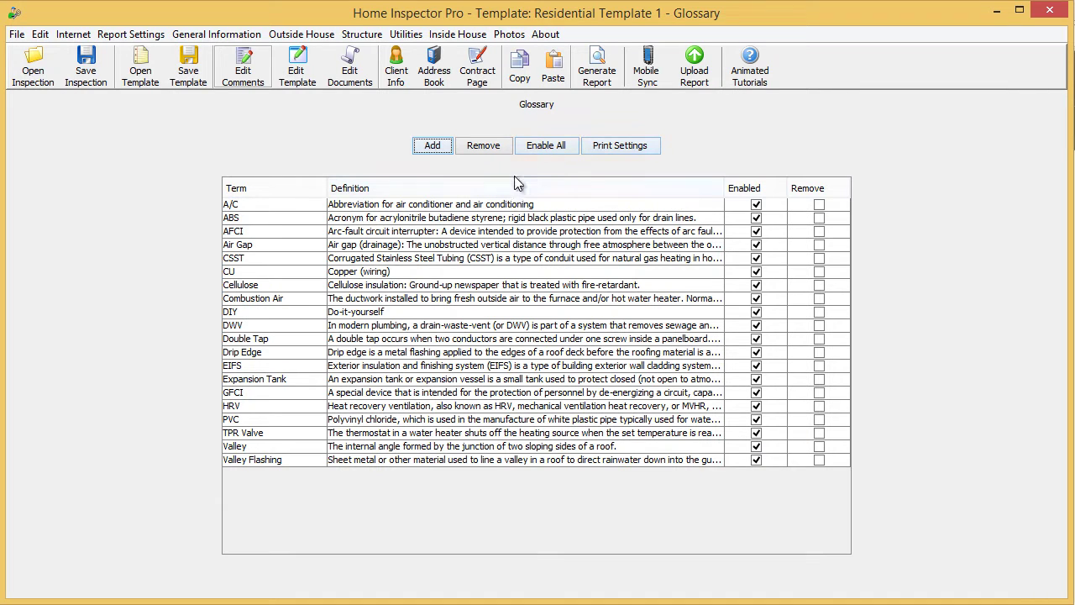
Keep the glossary at the report's end, with first-occurrence terms highlighted in yellow rather than underlined.
{"action": "left_click", "coordinate": [615, 147]}
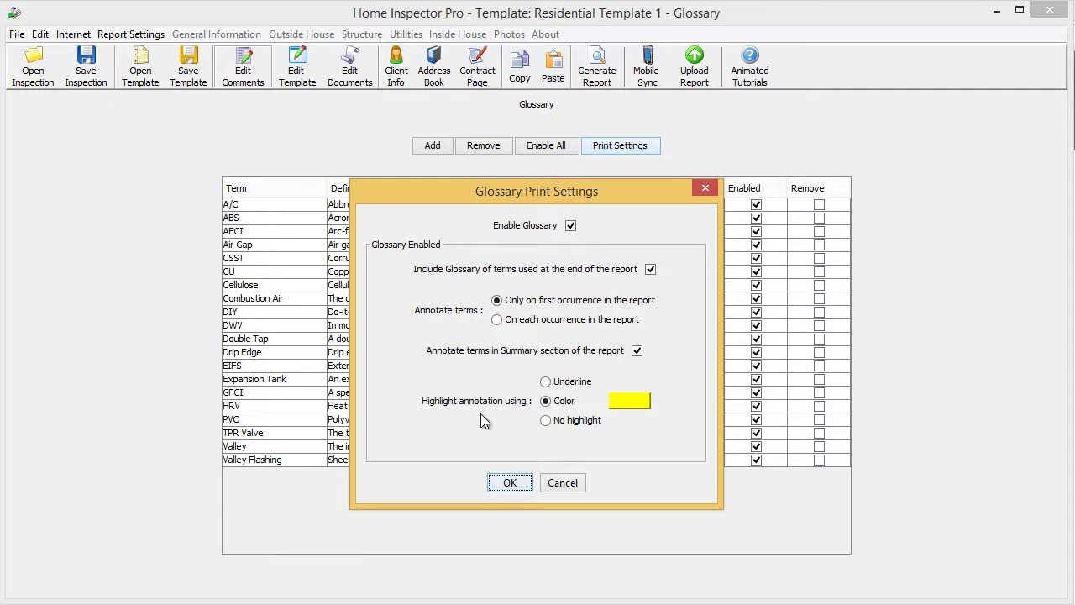
{"action": "left_click", "coordinate": [545, 382]}
{"action": "left_click", "coordinate": [547, 401]}
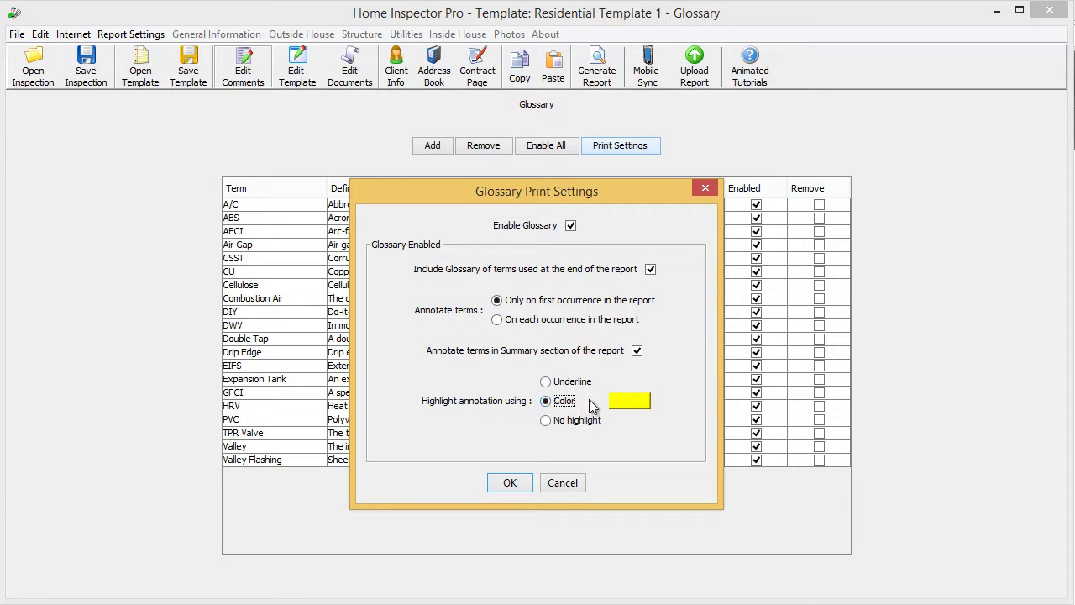
{"action": "left_click", "coordinate": [621, 409]}
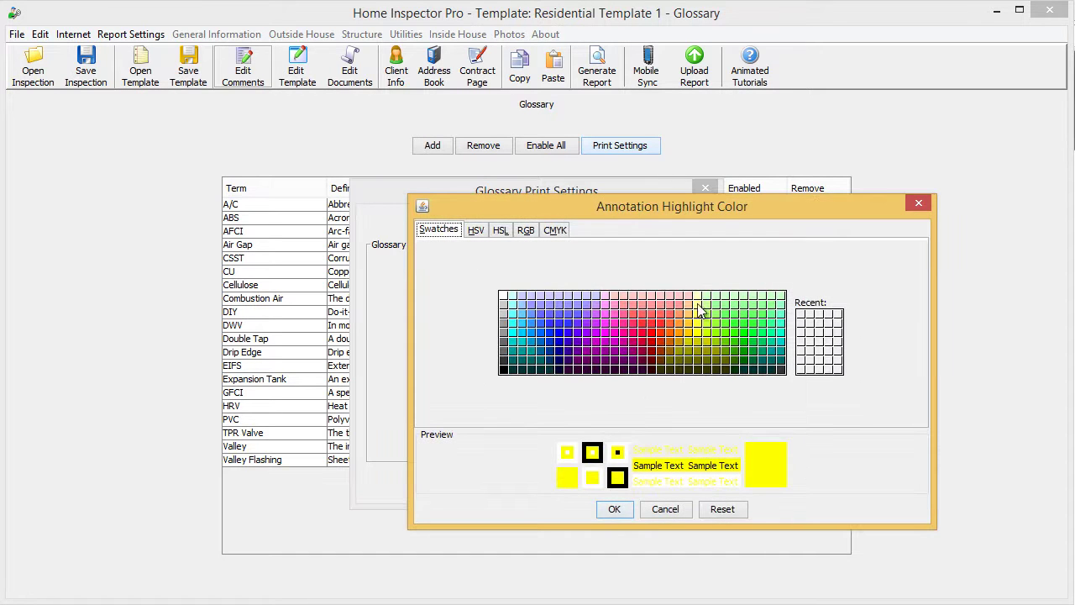
{"action": "left_click", "coordinate": [665, 509]}
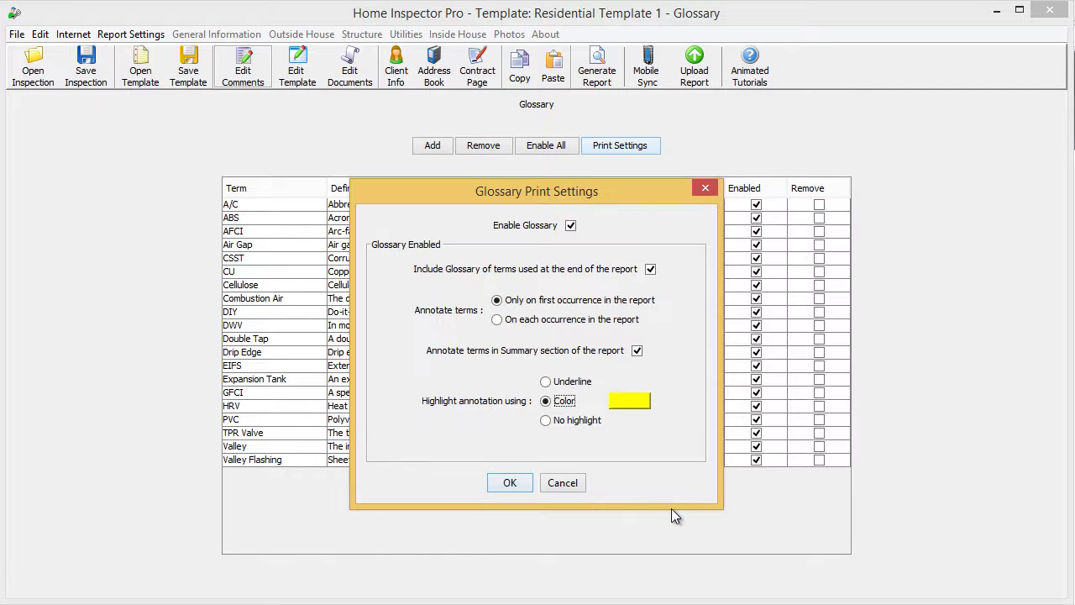
{"action": "left_click", "coordinate": [513, 488]}
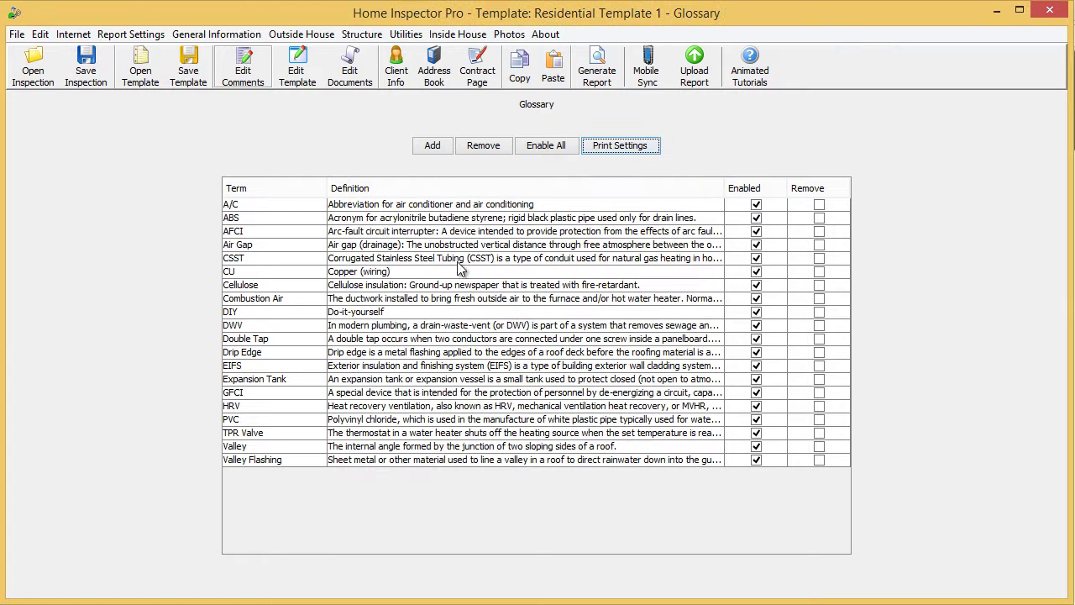
Add three Water Heater TPRV comments in black: no TPR valve, satisfactory condition, relief valve extension.
{"action": "left_click", "coordinate": [405, 34]}
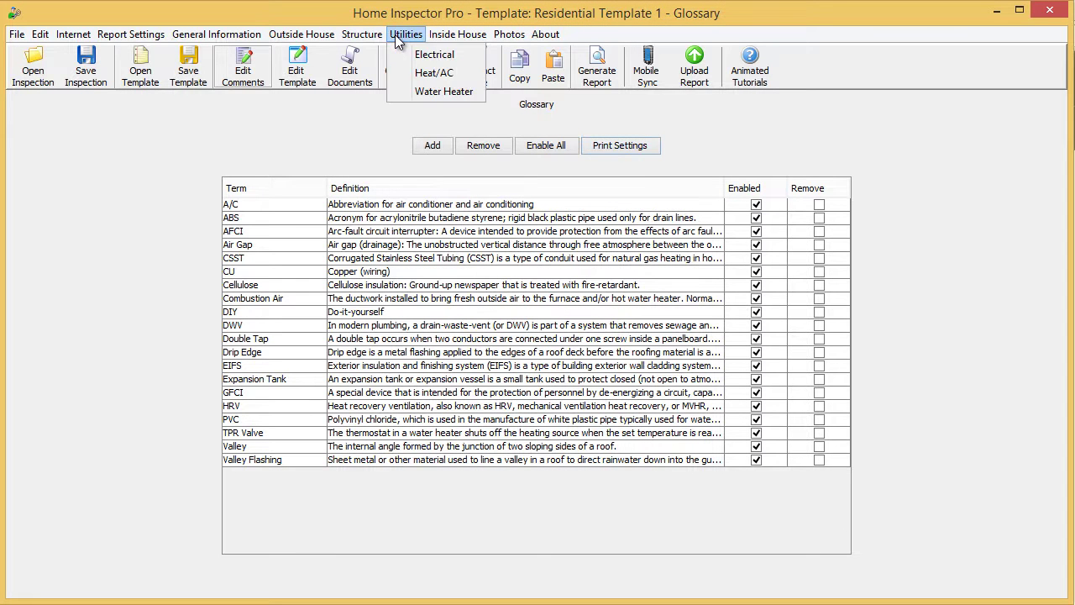
{"action": "left_click", "coordinate": [412, 91]}
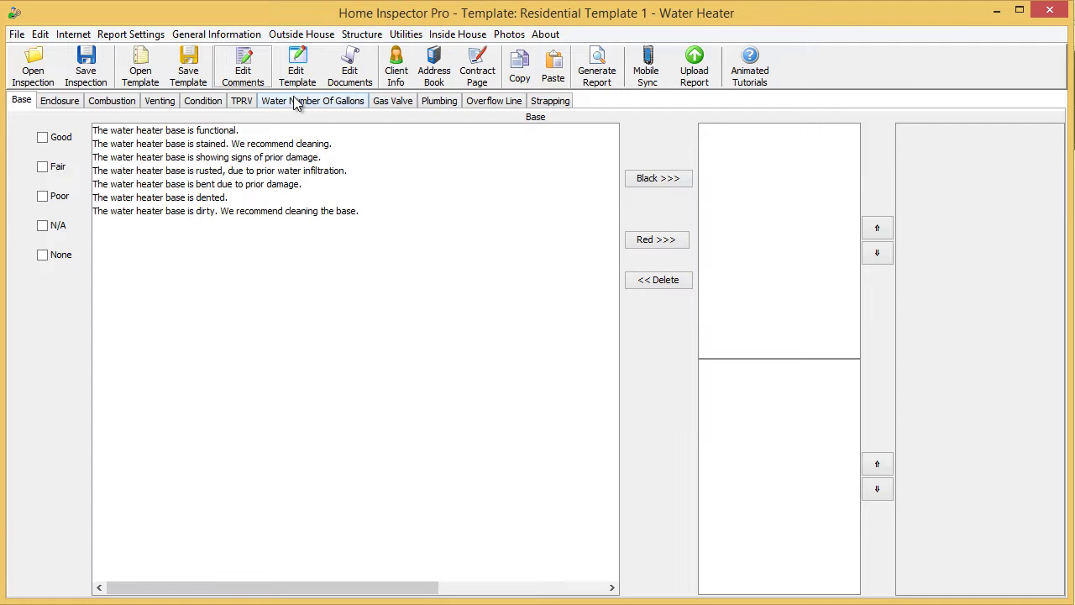
{"action": "left_click", "coordinate": [241, 100]}
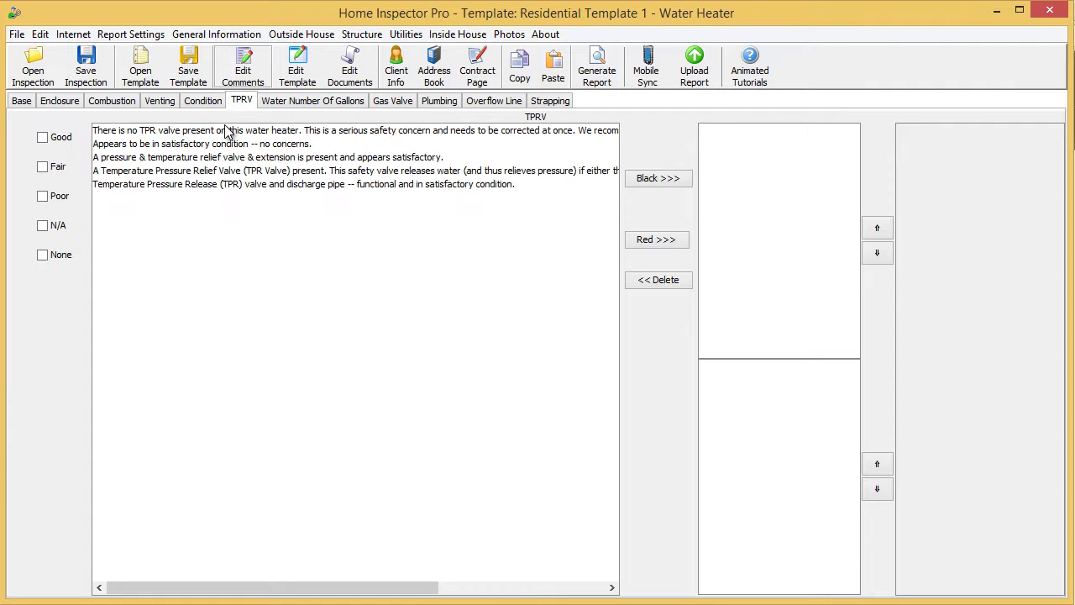
{"action": "left_click", "coordinate": [228, 132]}
{"action": "left_click", "coordinate": [231, 144], "text": "shift"}
{"action": "left_click", "coordinate": [231, 158], "text": "shift"}
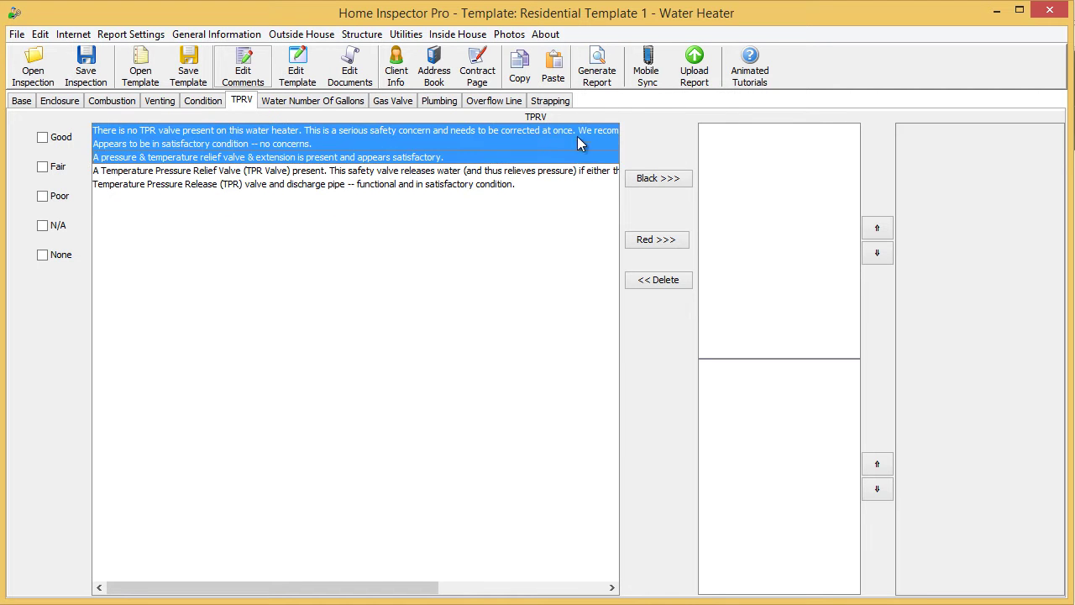
{"action": "left_click", "coordinate": [647, 179]}
Add the Temperature Pressure Relief Valve and discharge pipe functional TPRV comments in red.
{"action": "left_click", "coordinate": [567, 174]}
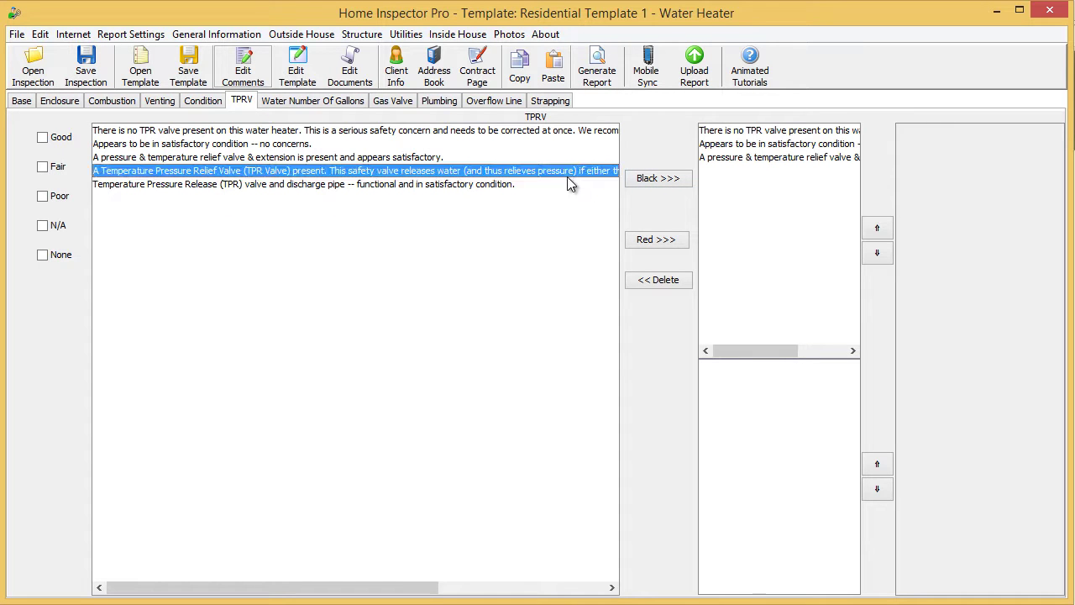
{"action": "left_click", "coordinate": [552, 185], "text": "shift"}
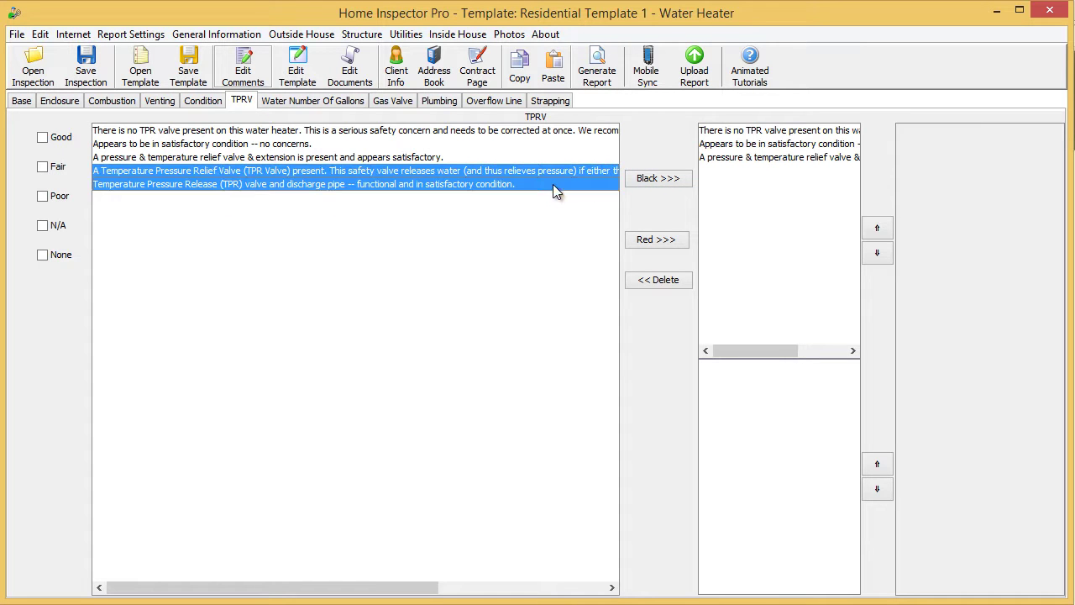
{"action": "left_click", "coordinate": [649, 240]}
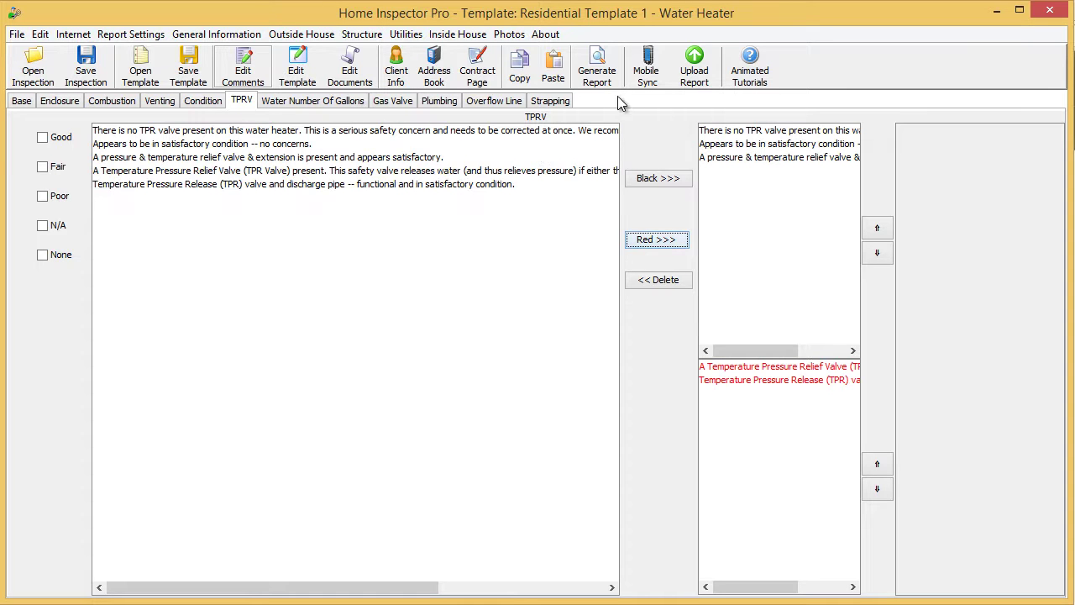
Generate the inspection report and save it as Test.pdf.
{"action": "left_click", "coordinate": [596, 69]}
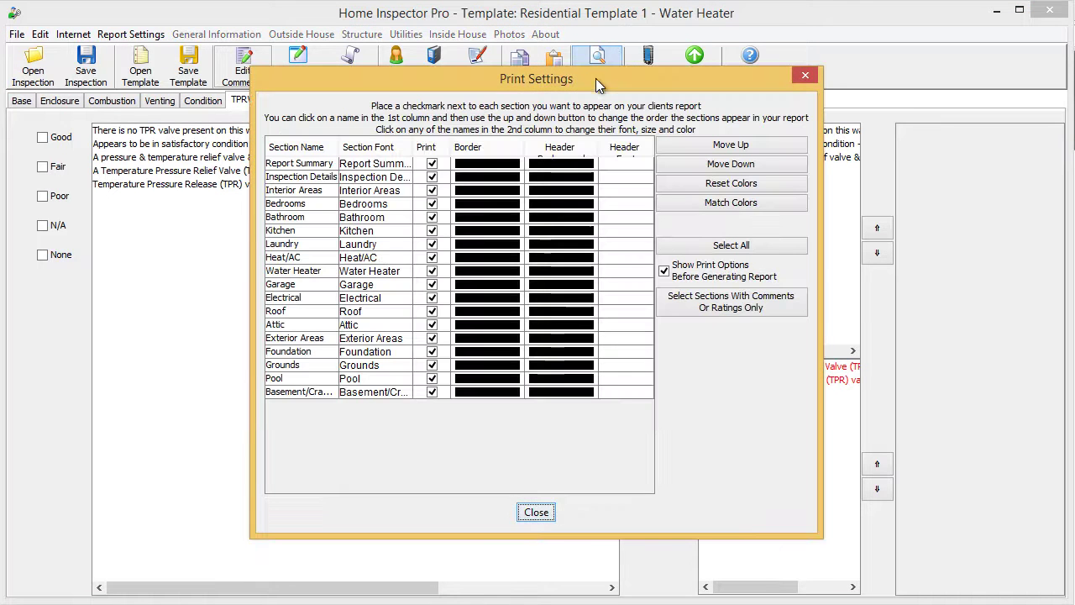
{"action": "left_click", "coordinate": [537, 512]}
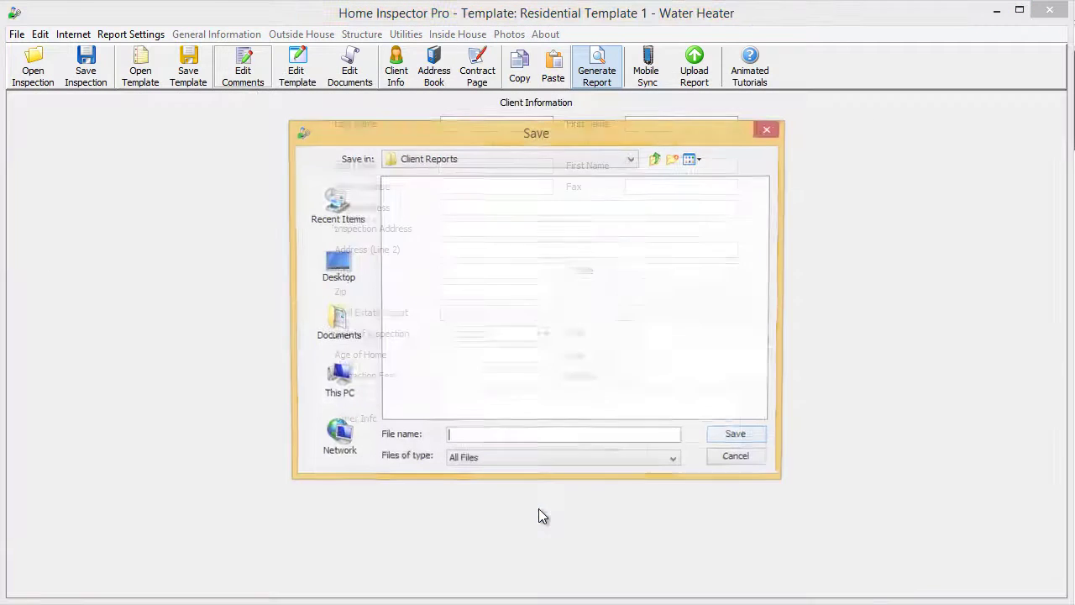
{"action": "left_click", "coordinate": [501, 437]}
{"action": "type", "text": "Test"}
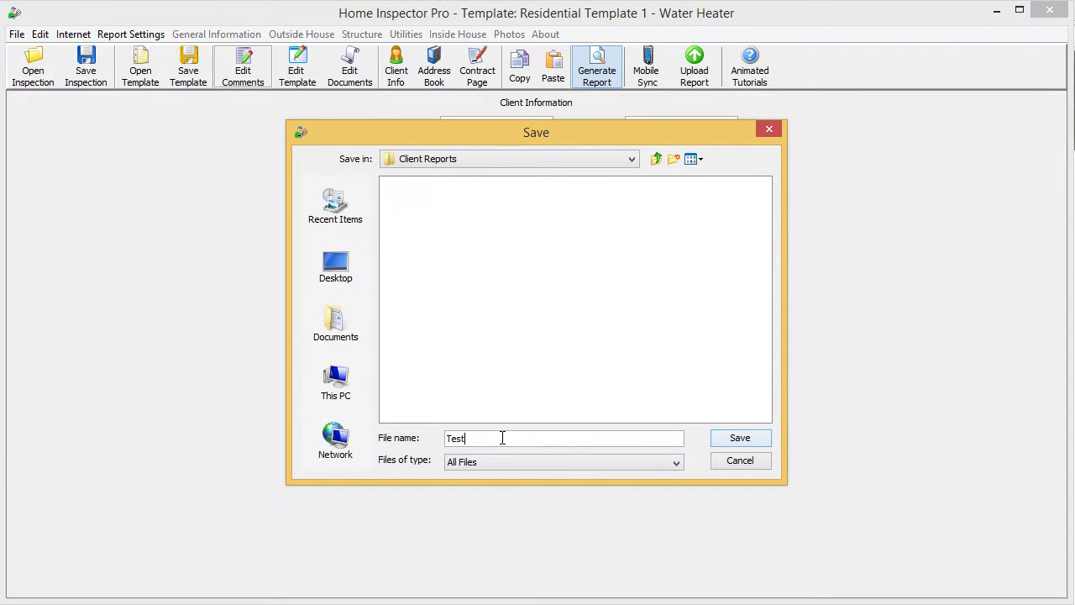
{"action": "left_click", "coordinate": [740, 439]}
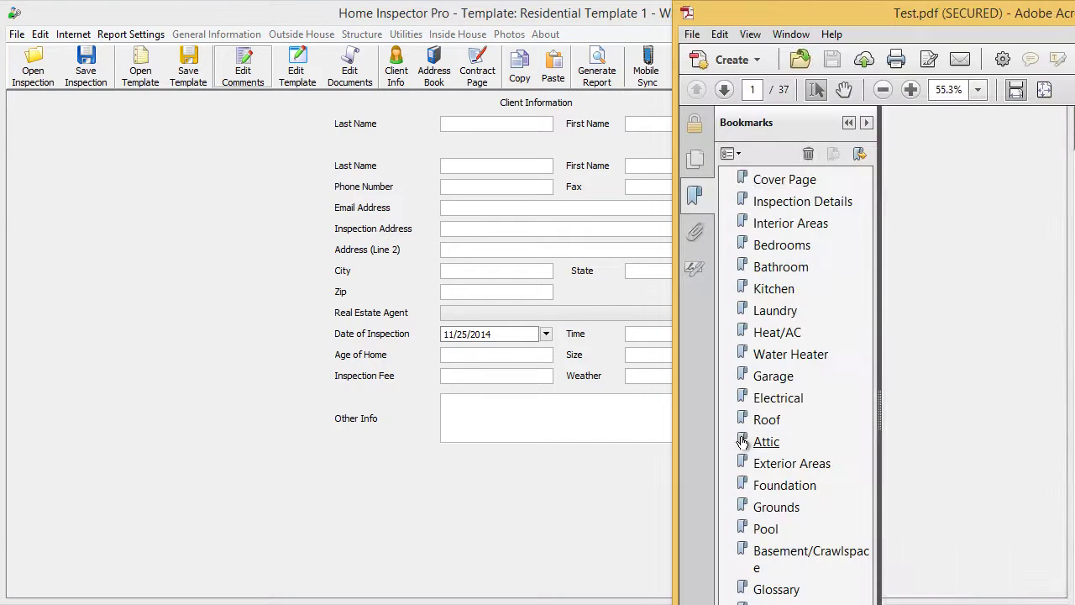
Move and enlarge the Acrobat window, then jump to the Water Heater bookmark.
{"action": "left_click_drag", "start_coordinate": [799, 19], "coordinate": [132, 20]}
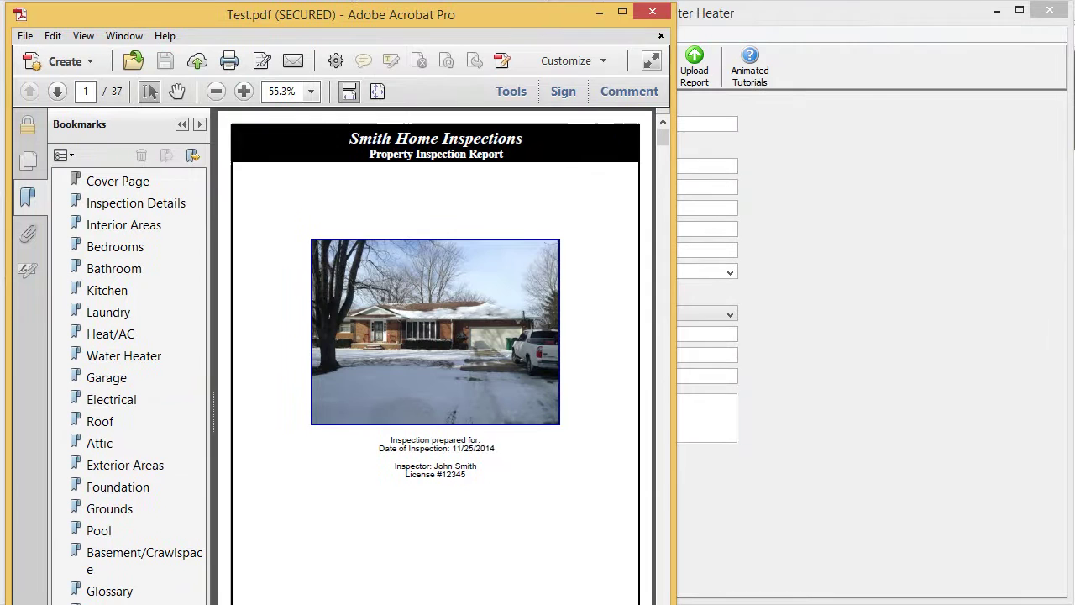
{"action": "left_click_drag", "start_coordinate": [676, 602], "coordinate": [1074, 586]}
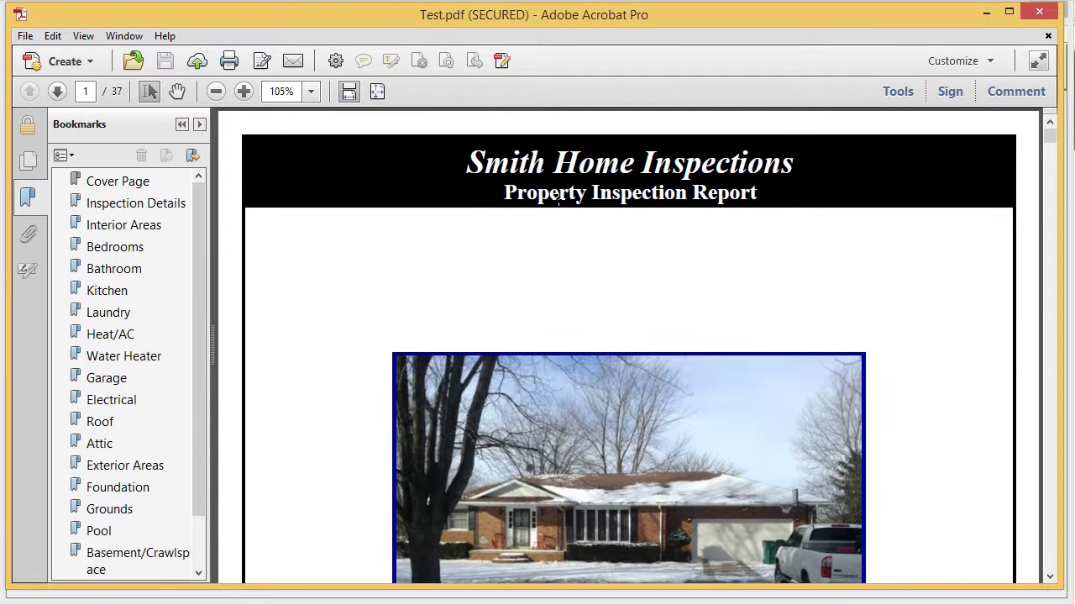
{"action": "scroll", "coordinate": [200, 252], "scroll_direction": "down", "scroll_amount": 1}
{"action": "scroll", "coordinate": [199, 286], "scroll_direction": "down", "scroll_amount": 1}
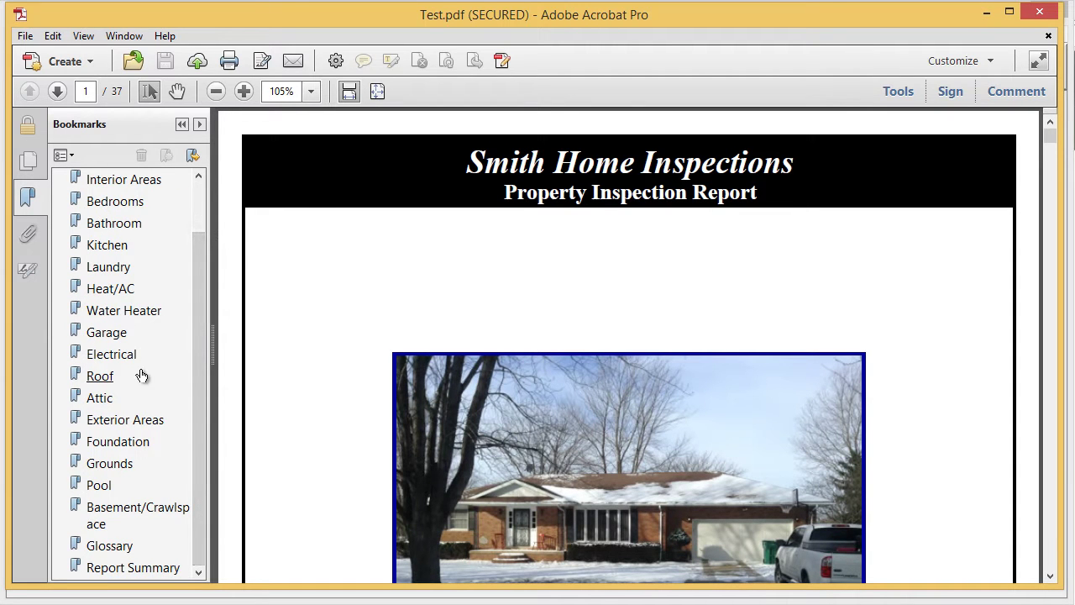
{"action": "left_click", "coordinate": [156, 311]}
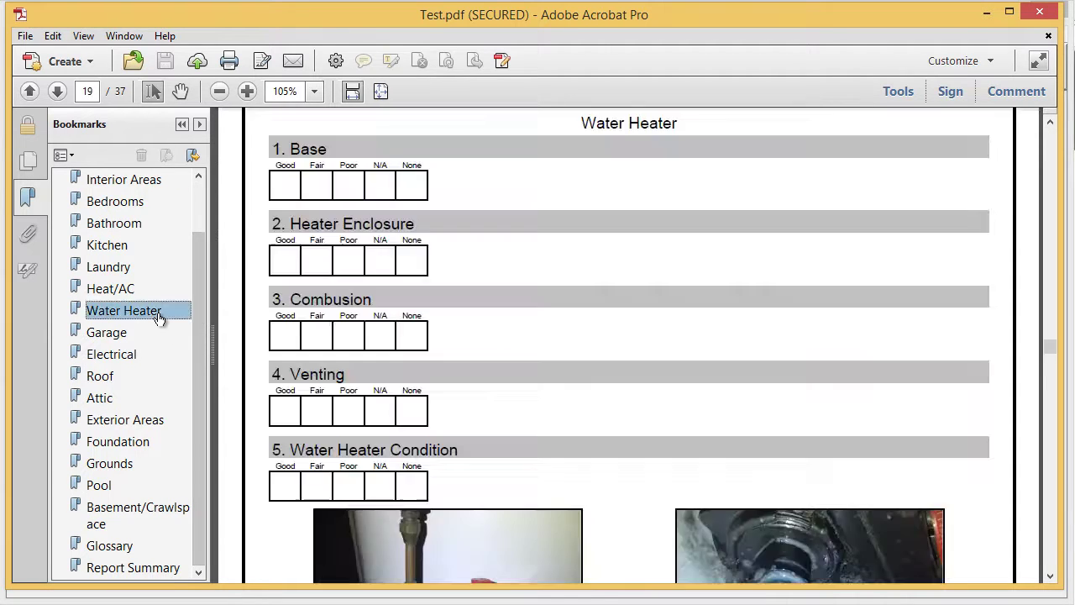
Scroll to the page 20 TPRV section showing TPR valve and PVC highlighted in yellow.
{"action": "left_click", "coordinate": [1050, 578]}
{"action": "left_click", "coordinate": [1050, 578]}
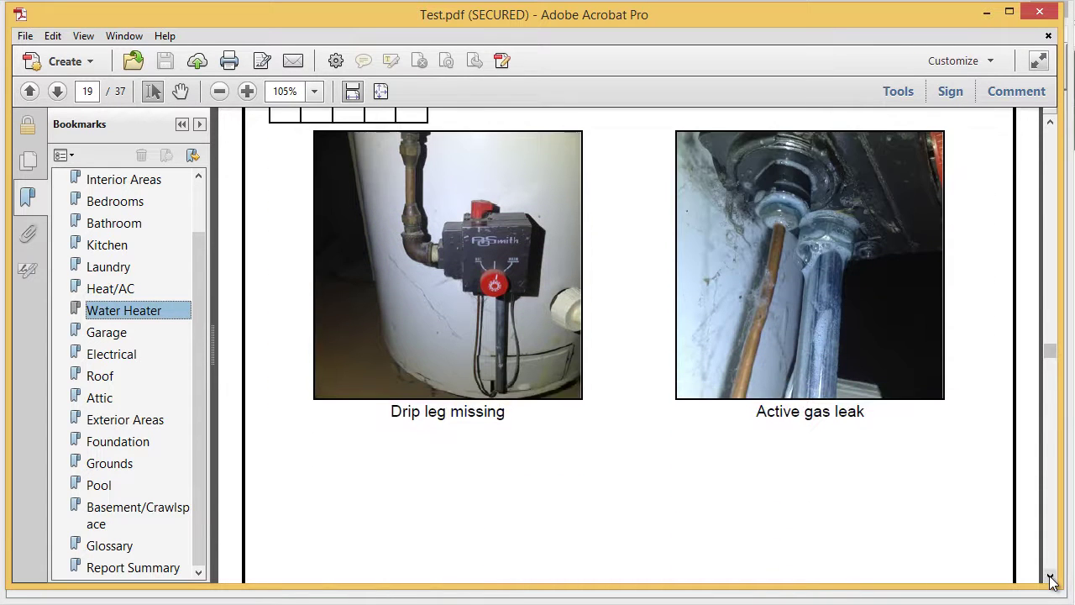
{"action": "left_click", "coordinate": [1050, 578]}
{"action": "left_click", "coordinate": [1050, 578]}
{"action": "scroll", "coordinate": [1051, 580], "scroll_direction": "down", "scroll_amount": 10}
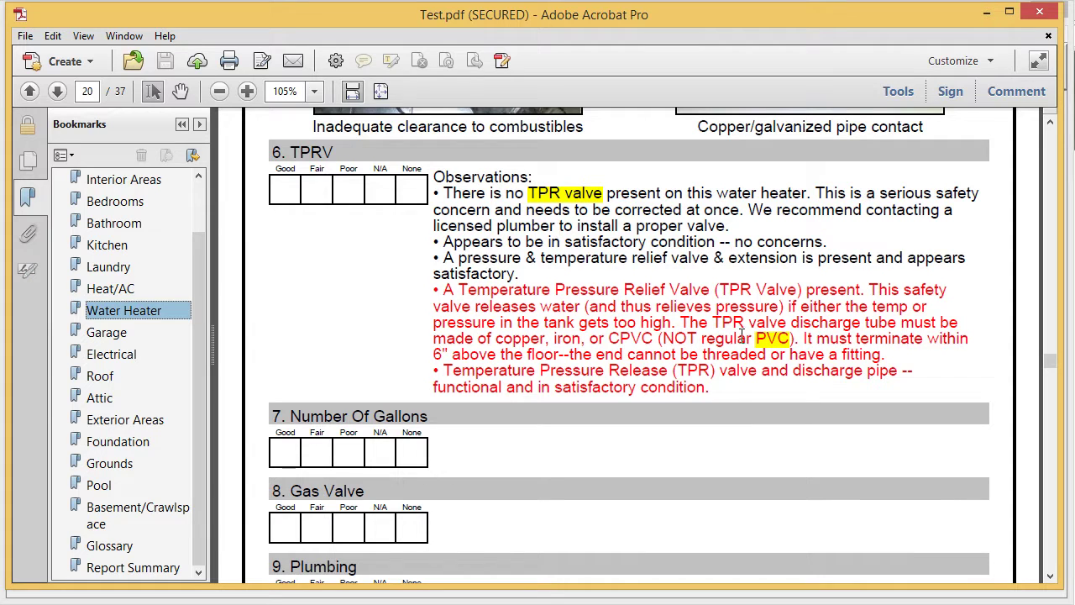
{"action": "mouse_move", "coordinate": [764, 341]}
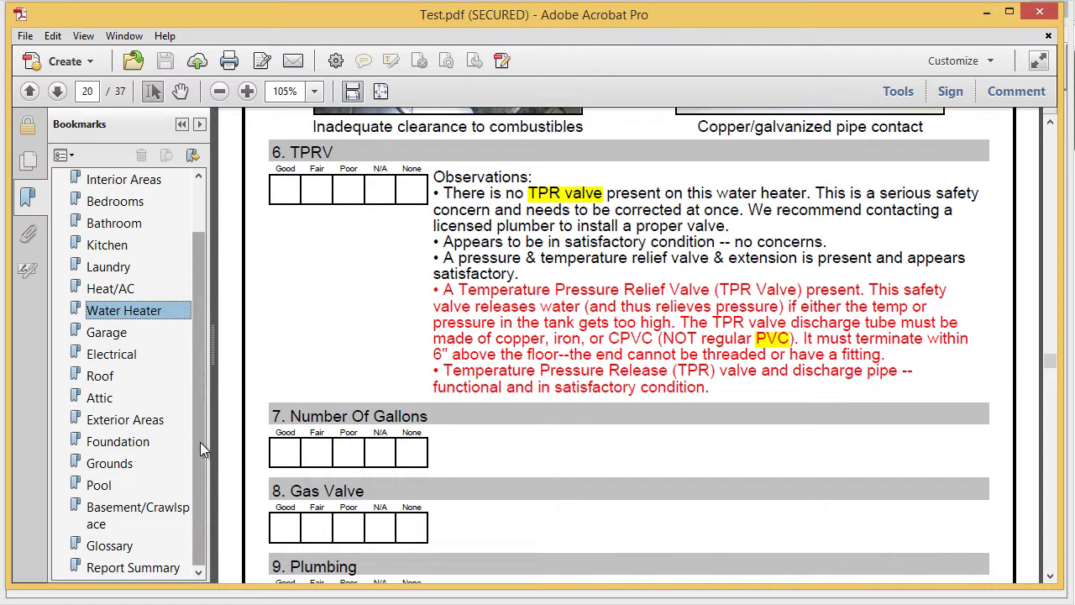
Jump via the Glossary bookmark to page 37, which defines PVC and TPR Valve.
{"action": "left_click", "coordinate": [109, 547]}
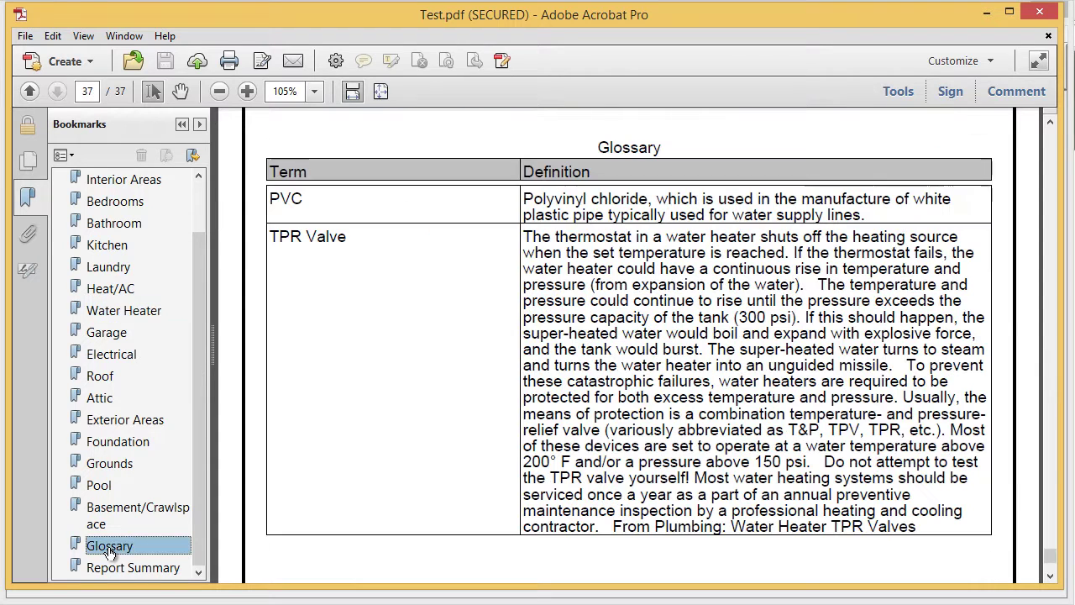